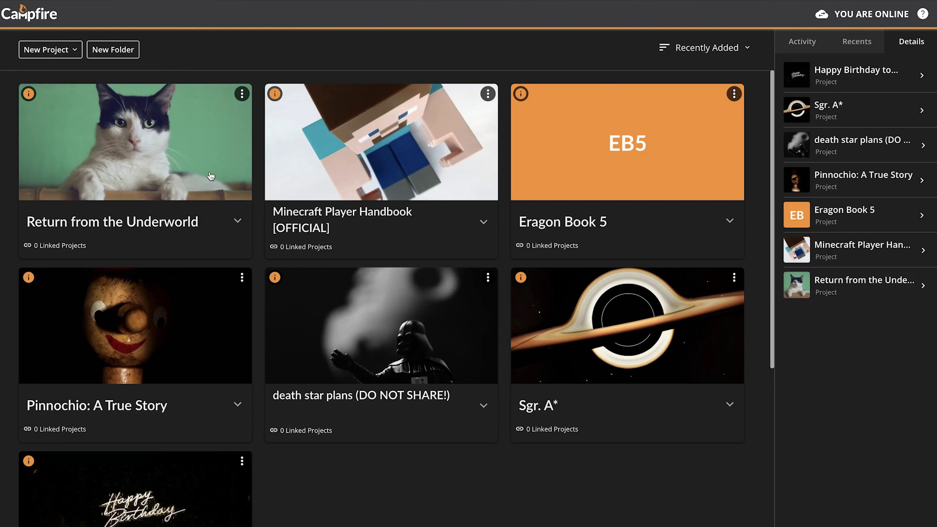
# - Open the Return from the Underworld project and create a new character named Indianapolis Jones
pyautogui.click(210, 175)
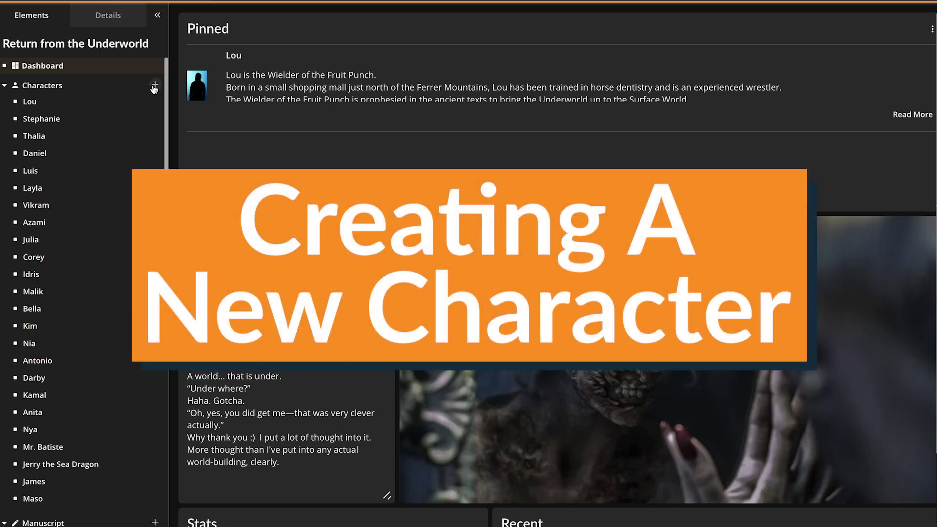
pyautogui.click(154, 86)
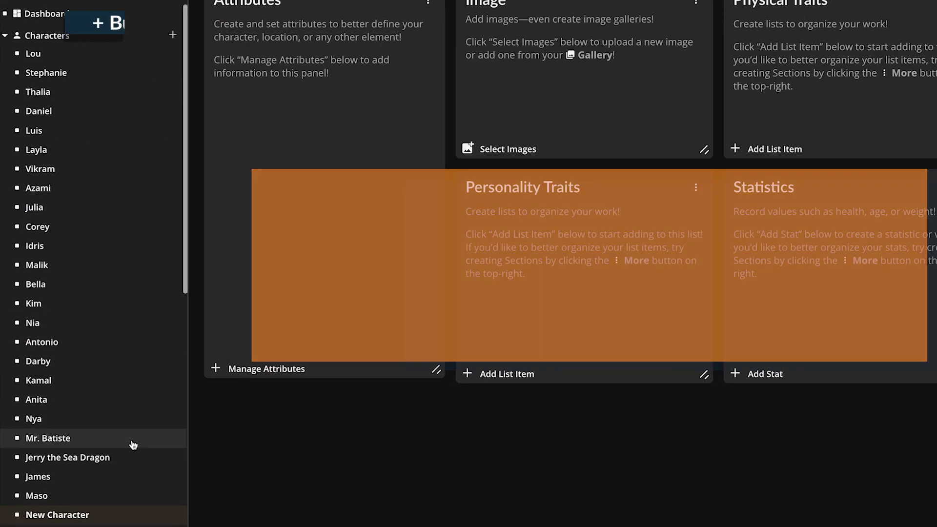
pyautogui.rightClick(128, 515)
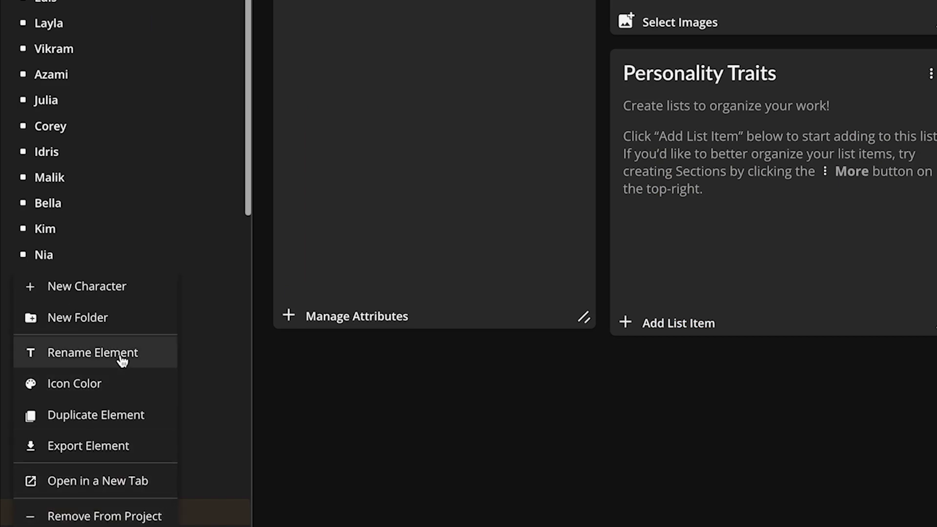
pyautogui.click(126, 19)
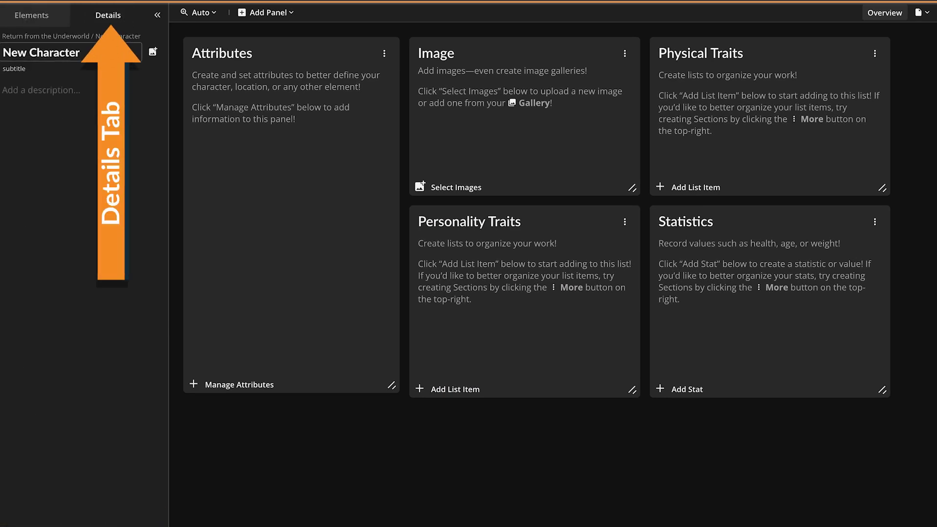
pyautogui.click(78, 52)
pyautogui.hotkey('ctrl', 'a')
pyautogui.write('Indianapolis')
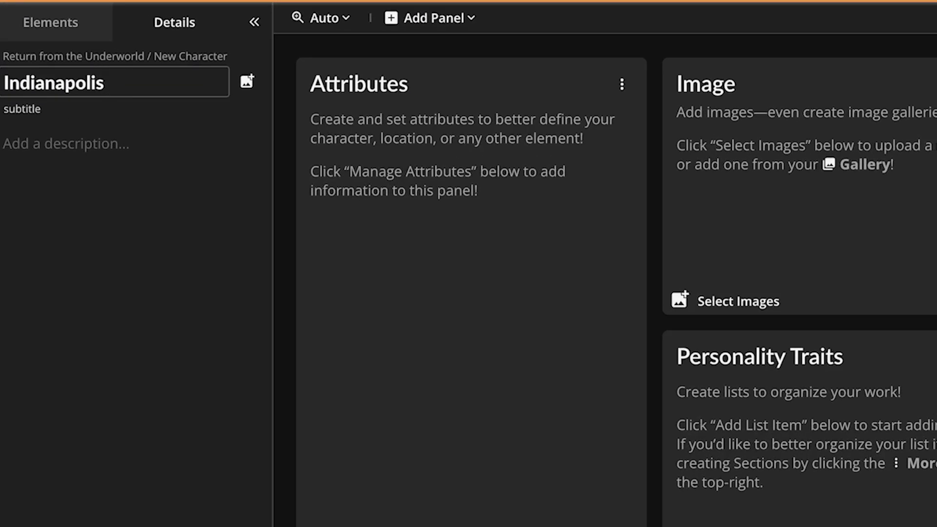
pyautogui.write(' Jones')
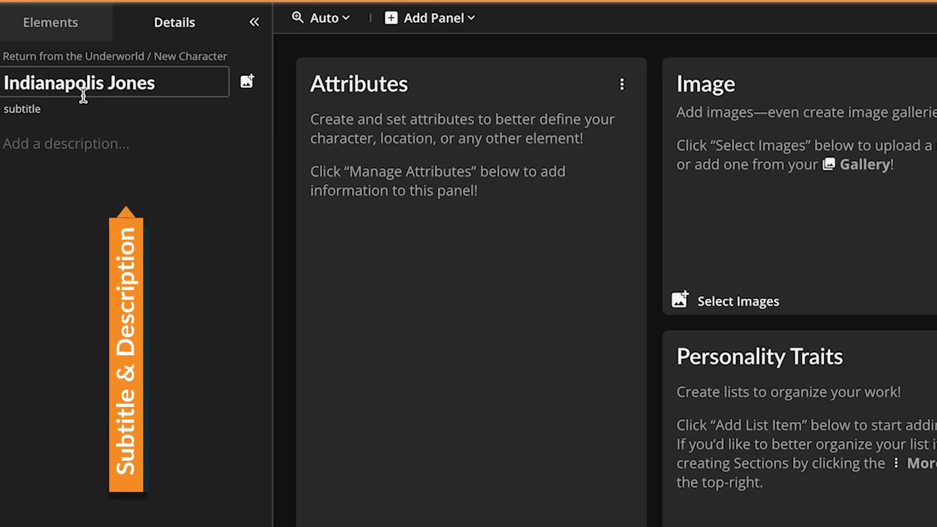
# - Add a subtitle saying he is not related to Indiana Jones and the description "portrayed in the 1984 film, “Church of Doom” by Harrison Chevrolet"
pyautogui.click(6, 108)
pyautogui.write('*not related to Indiana Jones, although he gets asked that a')
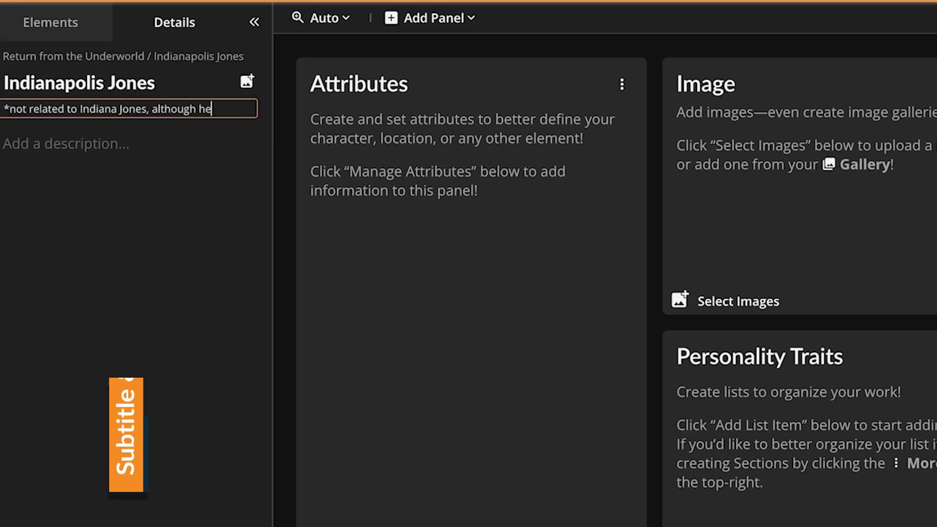
pyautogui.click(166, 197)
pyautogui.write('portrayed in the 1984 film, “Church of Doom” by Harrison Chevrolet')
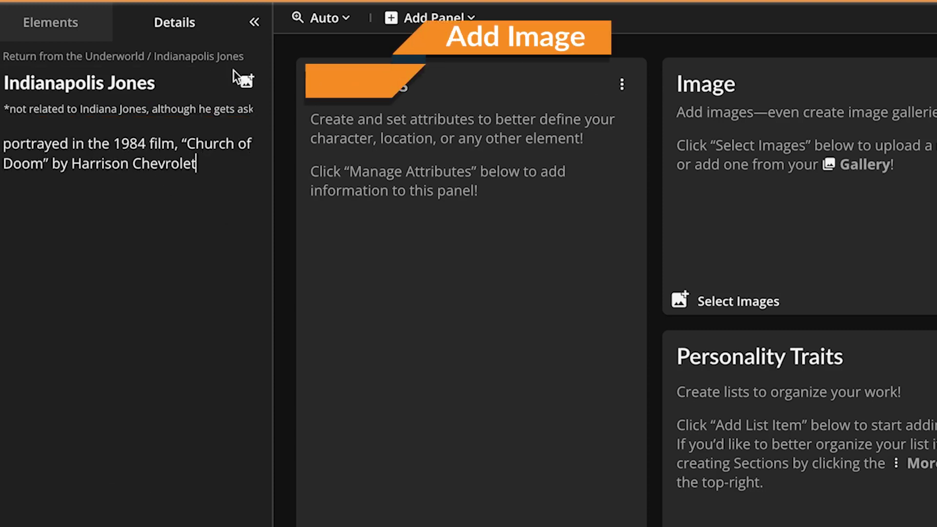
# - Set the gallery image of the white figure with a hat and snake (indiana-1027201) as the character's picture
pyautogui.click(247, 81)
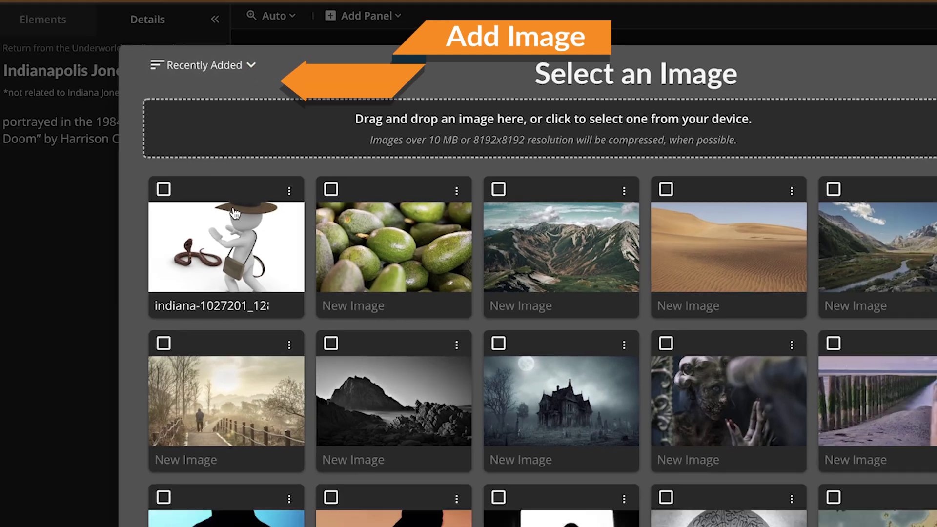
pyautogui.click(235, 213)
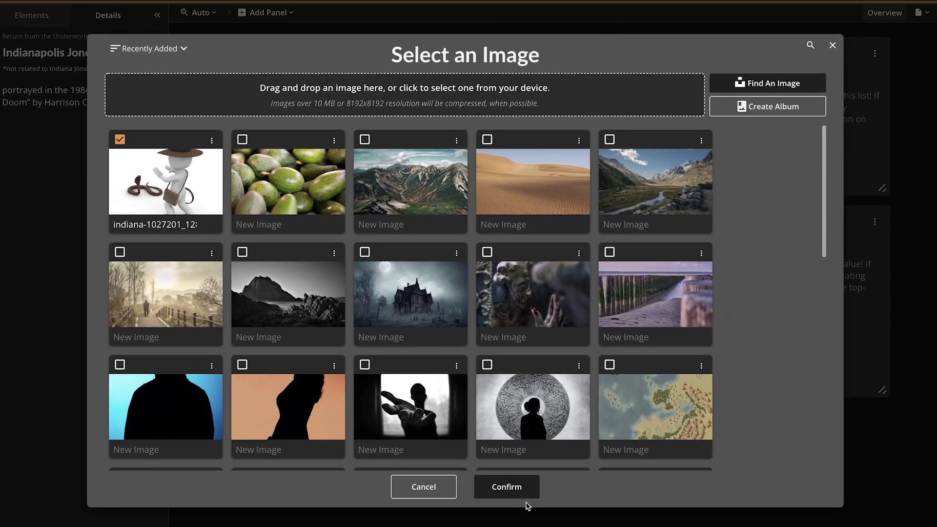
pyautogui.click(508, 494)
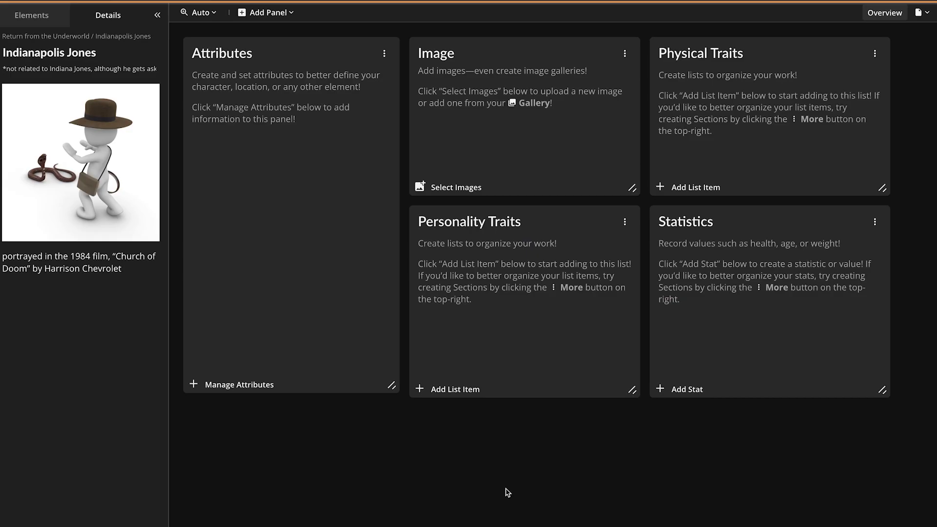
# - Create a new folder under Characters and name it Heroes
pyautogui.click(34, 13)
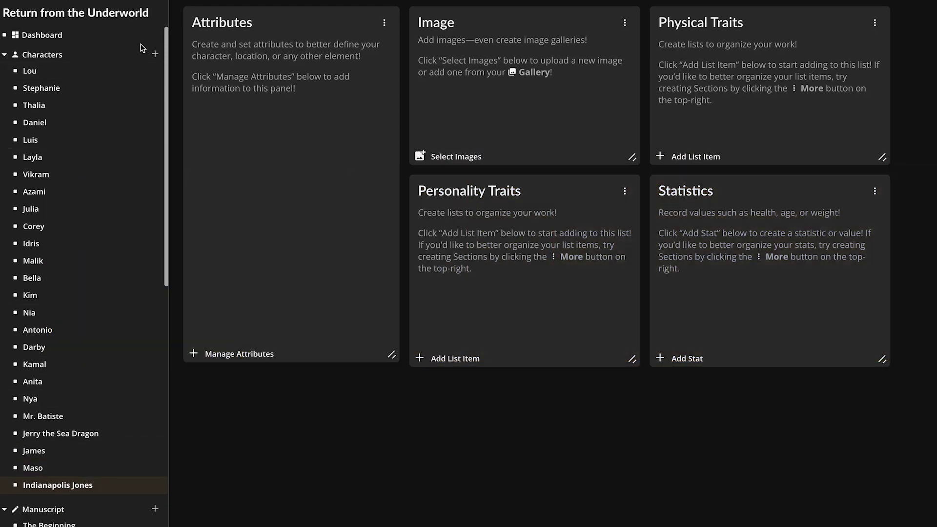
pyautogui.click(155, 54)
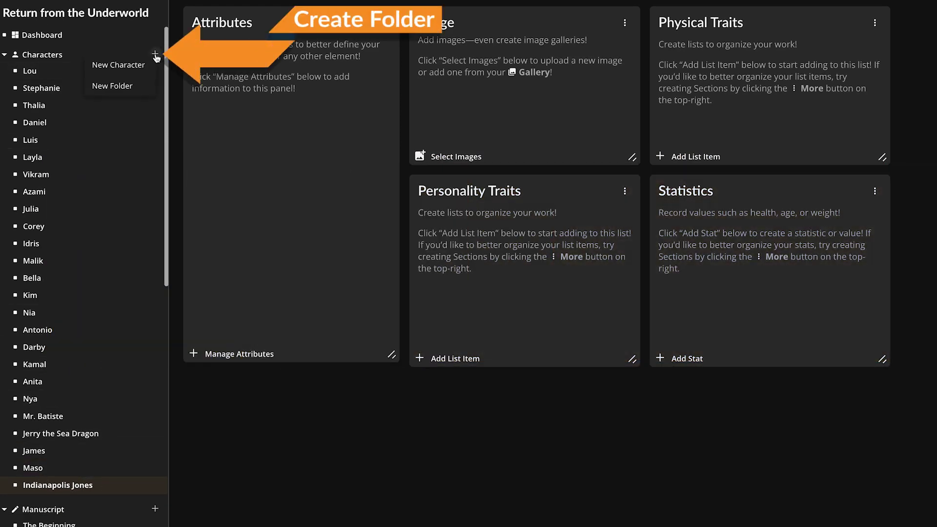
pyautogui.click(127, 92)
pyautogui.rightClick(54, 504)
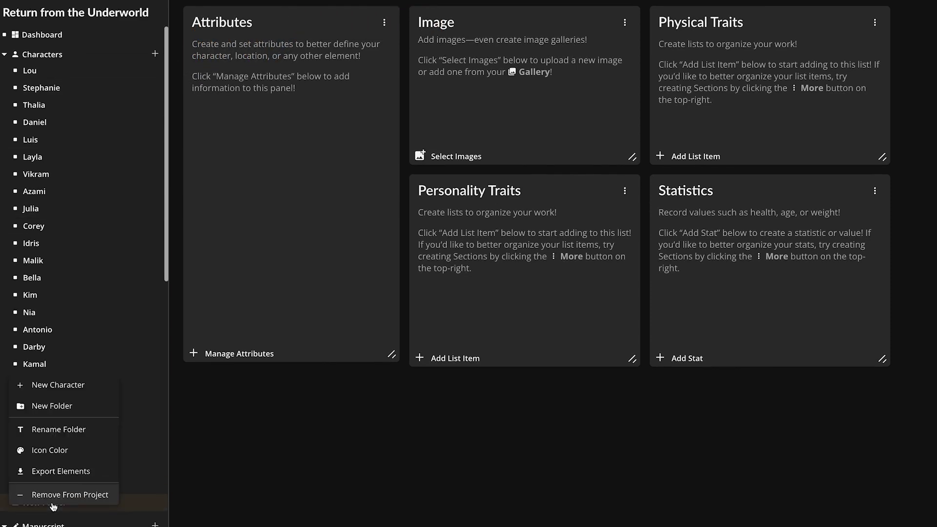
pyautogui.click(60, 431)
pyautogui.hotkey('ctrl', 'a')
pyautogui.write('Hero')
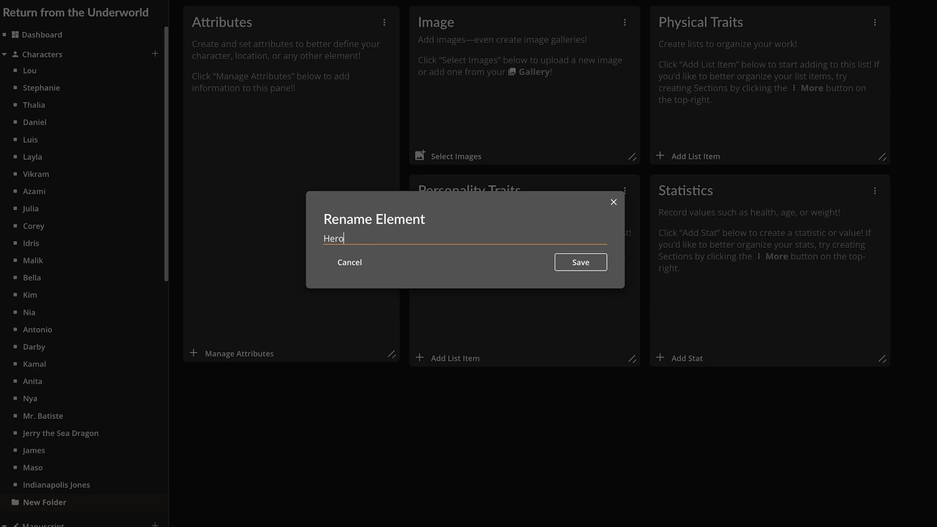
pyautogui.click(581, 262)
# - Change the Heroes folder's icon color to yellow
pyautogui.rightClick(76, 504)
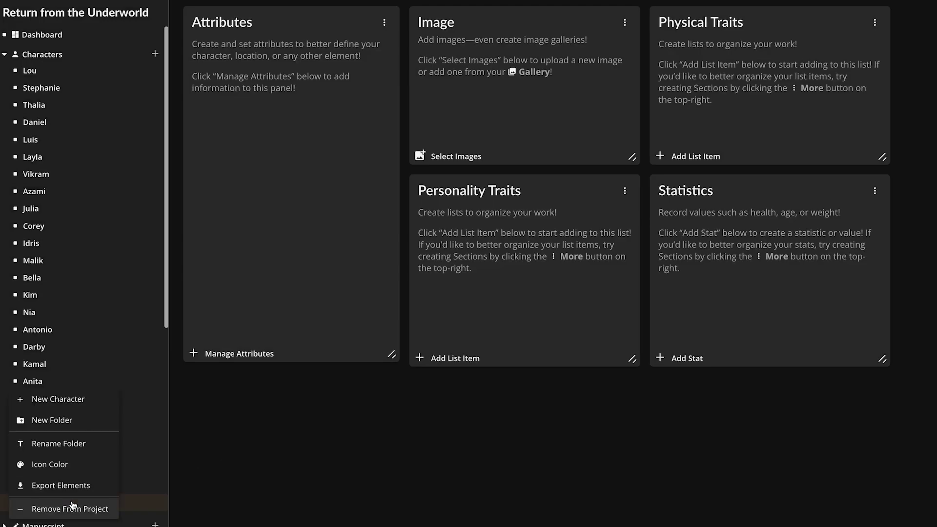
pyautogui.click(115, 466)
pyautogui.click(110, 494)
# - Move the characters Lou, Layla, Daniel, Kim and Bella into the Heroes folder
pyautogui.moveTo(29, 71); pyautogui.dragTo(36, 502)
pyautogui.moveTo(32, 156); pyautogui.dragTo(51, 186)
pyautogui.moveTo(57, 107); pyautogui.dragTo(39, 486)
pyautogui.moveTo(36, 32); pyautogui.dragTo(69, 472)
pyautogui.moveTo(32, 195); pyautogui.dragTo(39, 445)
pyautogui.moveTo(58, 174); pyautogui.dragTo(39, 424)
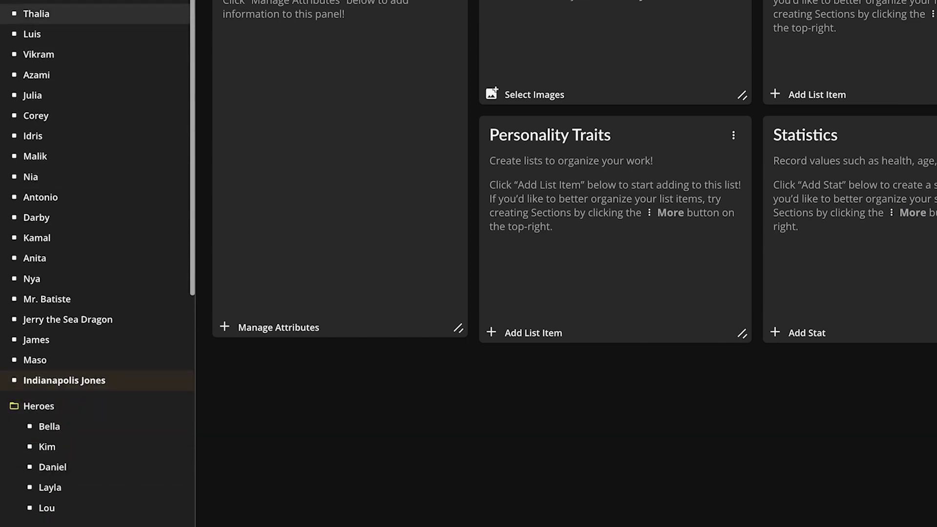
# - Create another character folder named Side Characters and give it a blue icon
pyautogui.click(160, 1)
pyautogui.rightClick(73, 518)
pyautogui.click(60, 518)
pyautogui.write('Side Characters')
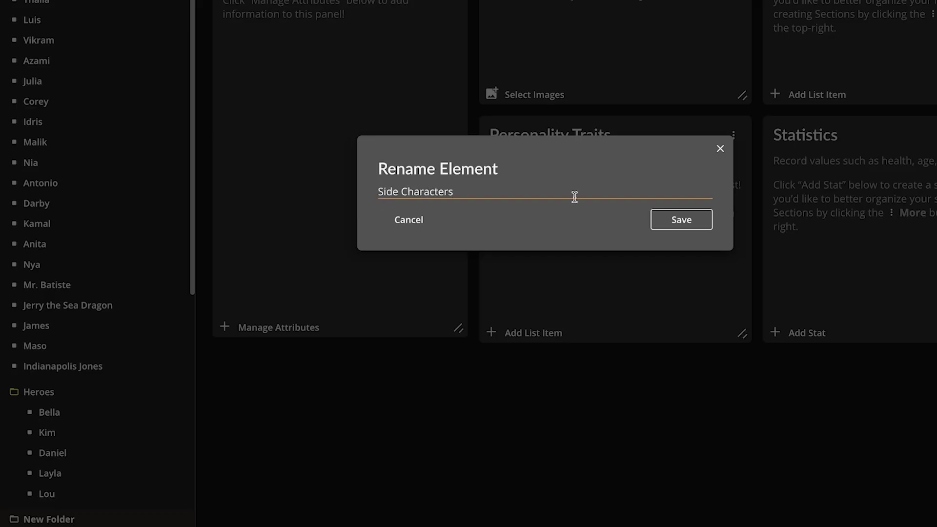
pyautogui.press('Return')
pyautogui.rightClick(73, 518)
pyautogui.press('Escape')
# - Sort the remaining characters except Jerry the Sea Dragon into the Heroes and Side Characters folders, and nest Side Characters inside Heroes
pyautogui.scroll(-1, 88, 146)
pyautogui.moveTo(32, 45); pyautogui.dragTo(90, 489)
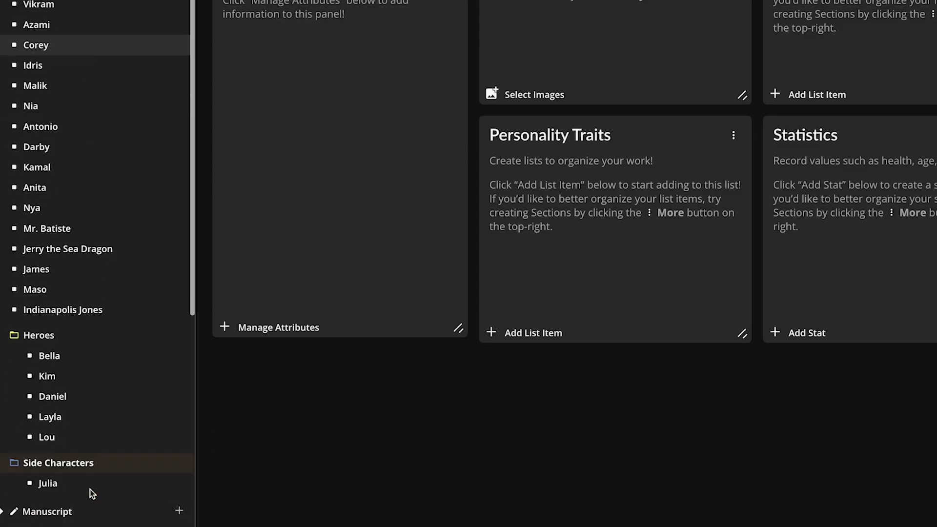
pyautogui.moveTo(40, 127); pyautogui.dragTo(78, 478)
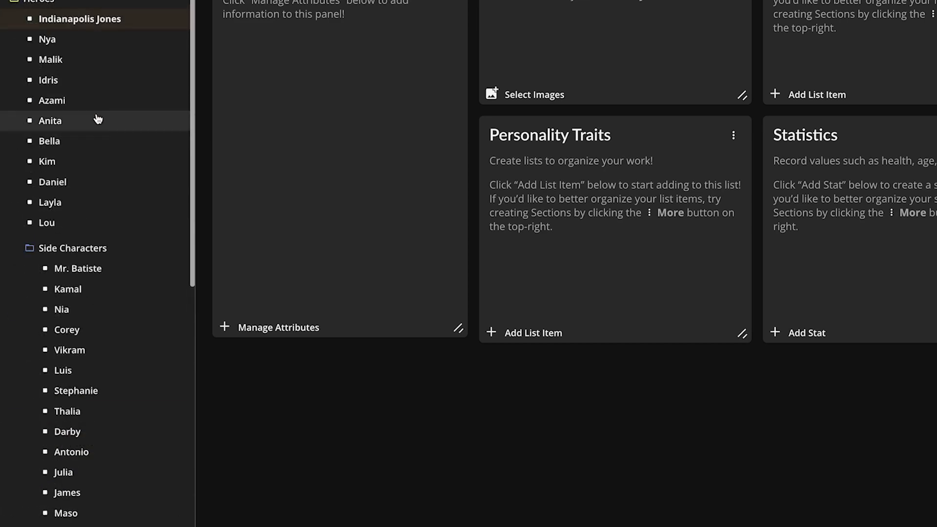
pyautogui.scroll(-3, 98, 119)
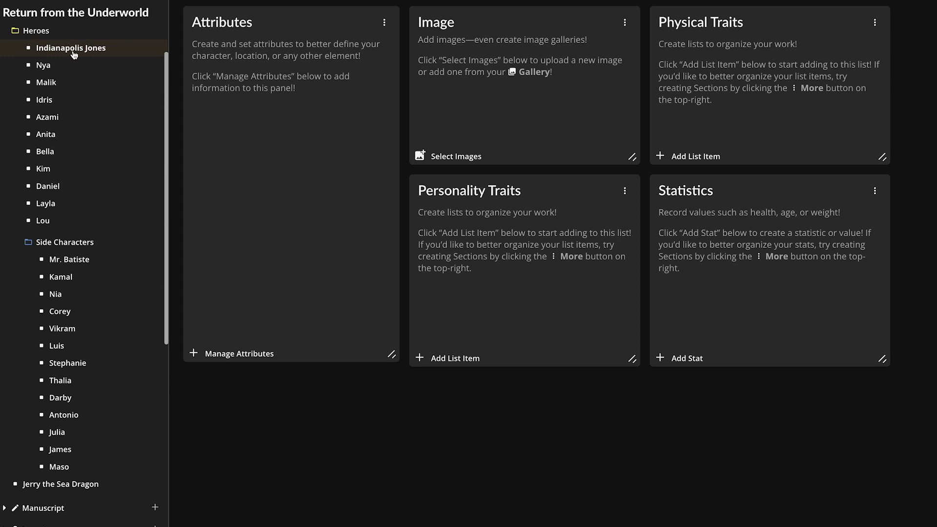
pyautogui.scroll(1, 74, 54)
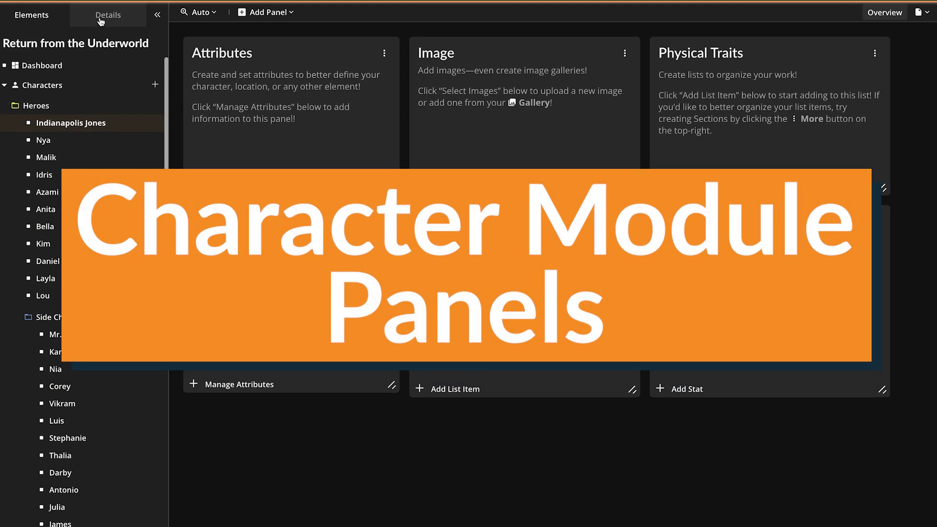
# - Examine the attributes available for Indianapolis Jones, including the Career, Hobbies & Interests, Magical & Martial Abilities and Attributes for Games categories
pyautogui.click(99, 19)
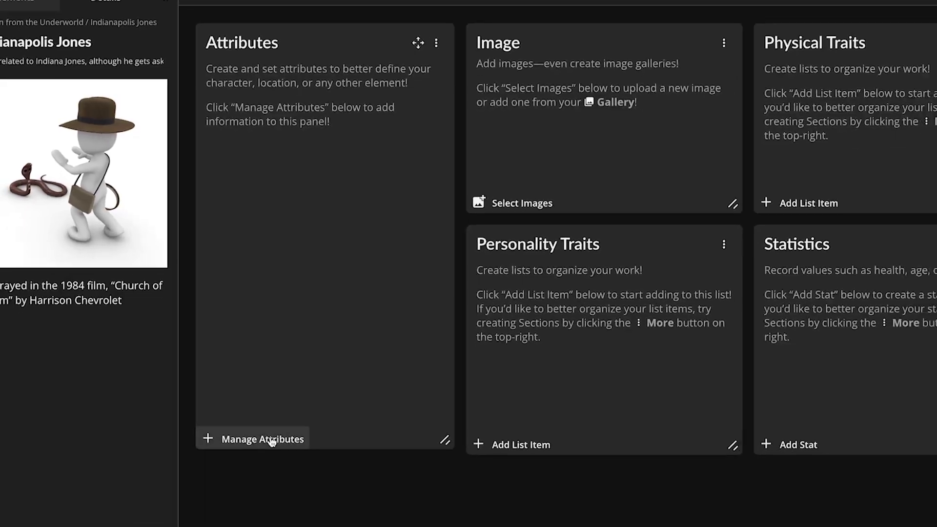
pyautogui.click(300, 506)
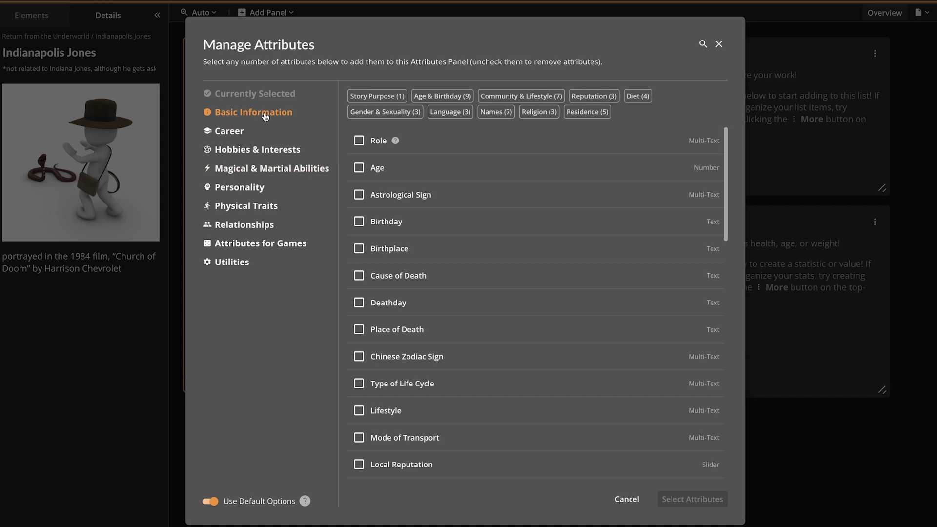
pyautogui.click(228, 137)
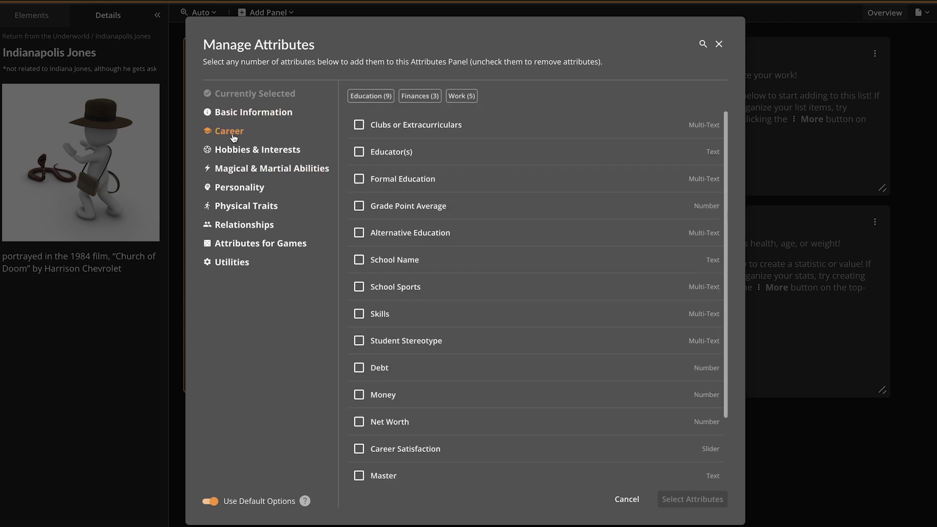
pyautogui.click(243, 152)
pyautogui.click(246, 169)
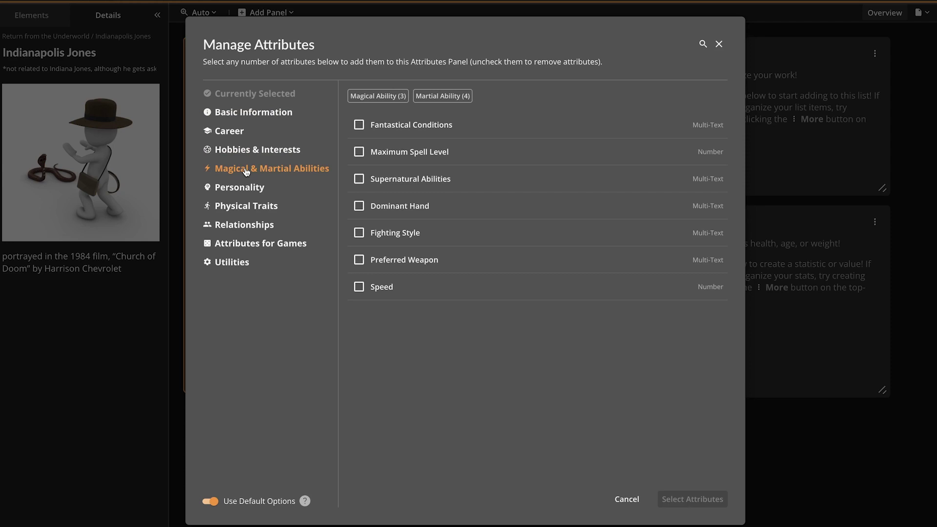
pyautogui.click(247, 243)
pyautogui.scroll(-5, 411, 266)
pyautogui.scroll(5, 413, 267)
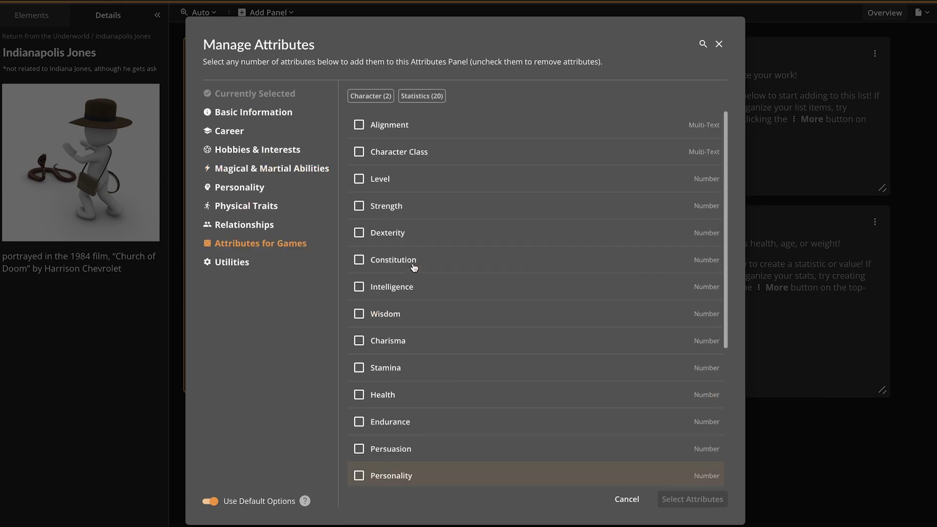
pyautogui.click(628, 499)
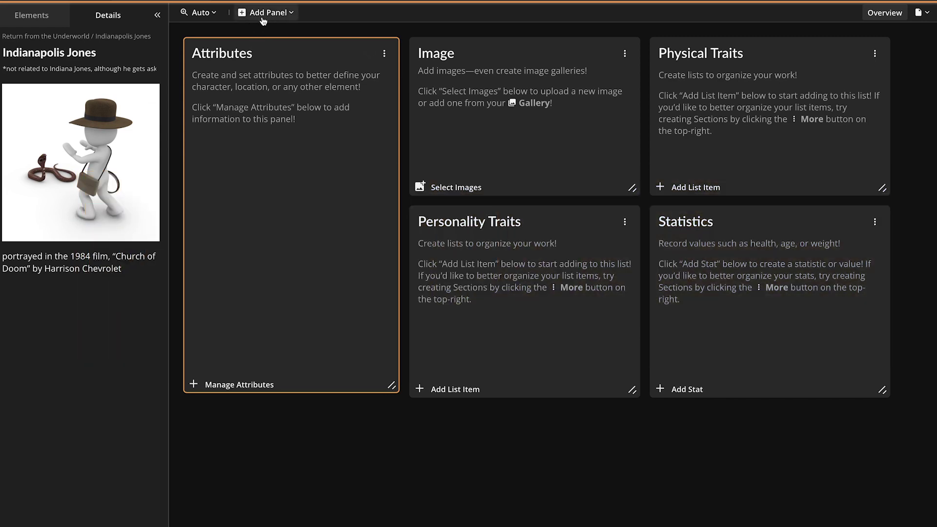
# - Delete all panels from the Indianapolis Jones page
pyautogui.click(263, 15)
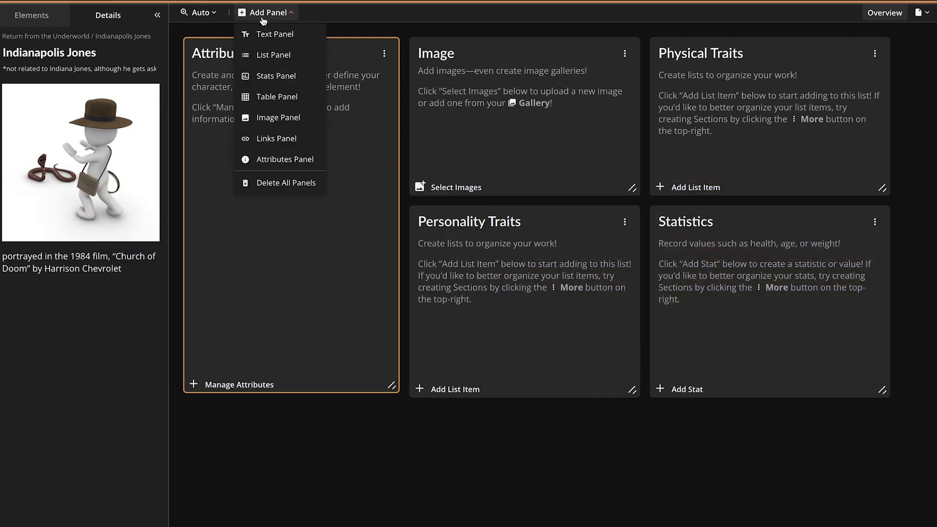
pyautogui.click(282, 185)
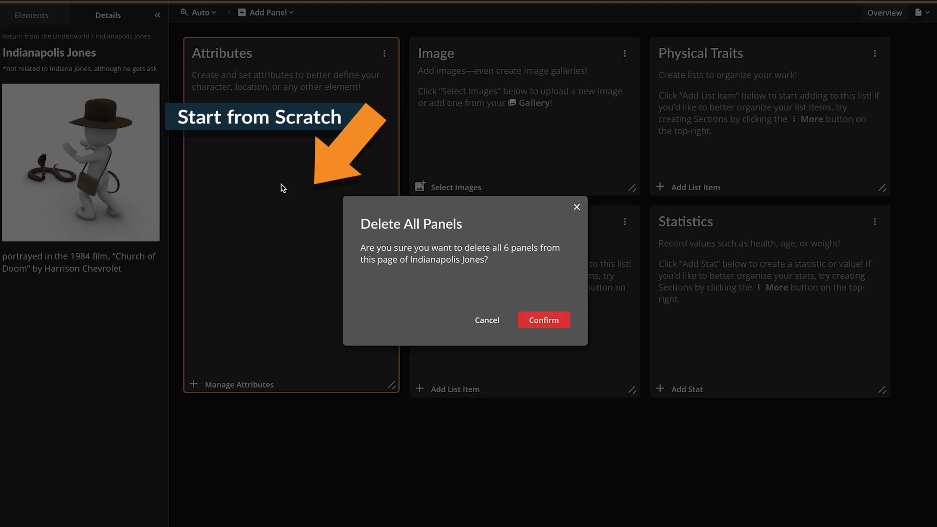
pyautogui.click(541, 319)
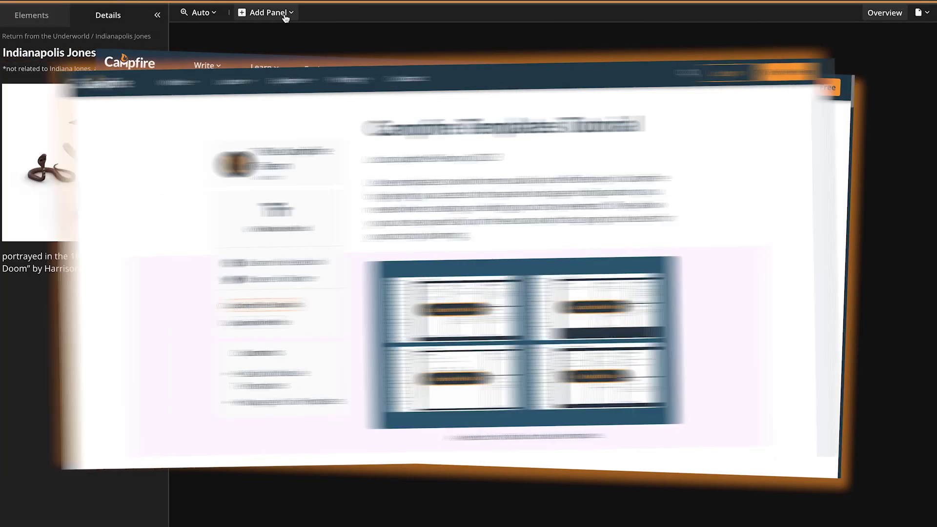
# - Add an image panel to the empty page and fill it with the photo of the old green truck among ferns
pyautogui.click(284, 14)
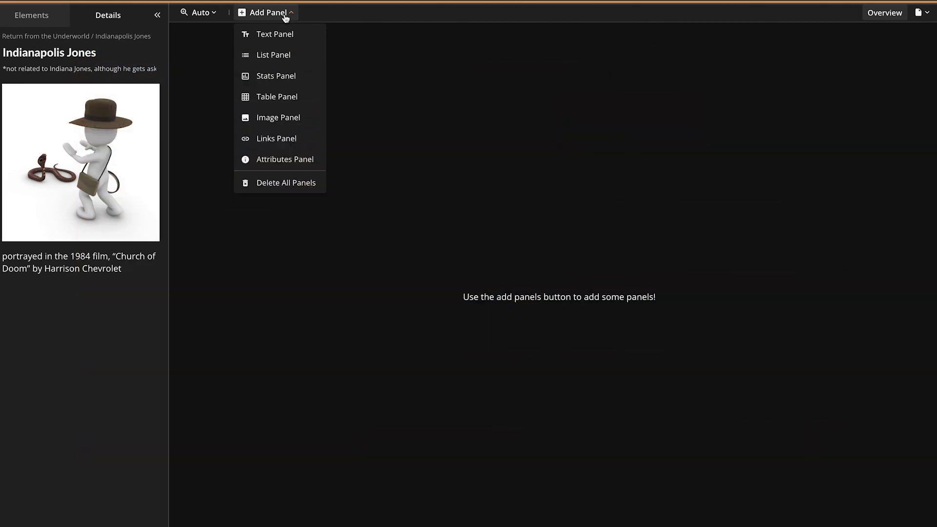
pyautogui.click(276, 118)
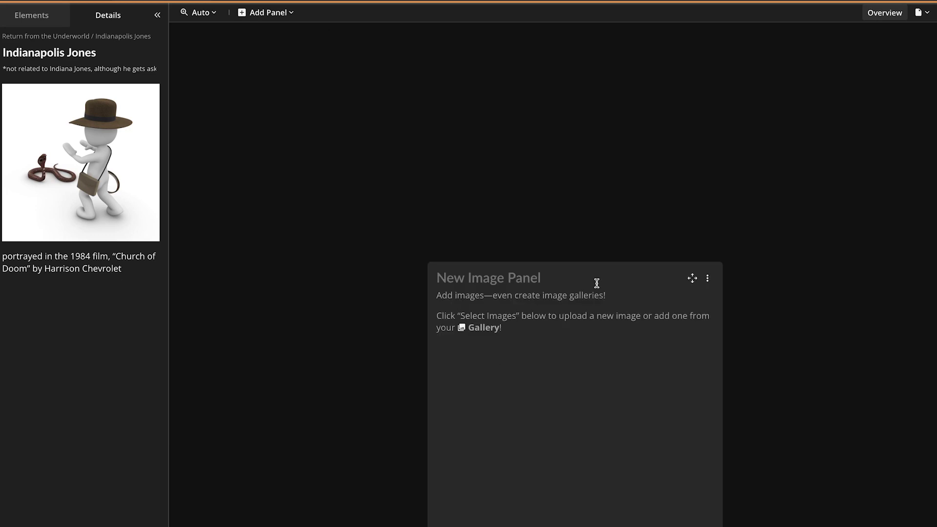
pyautogui.click(194, 316)
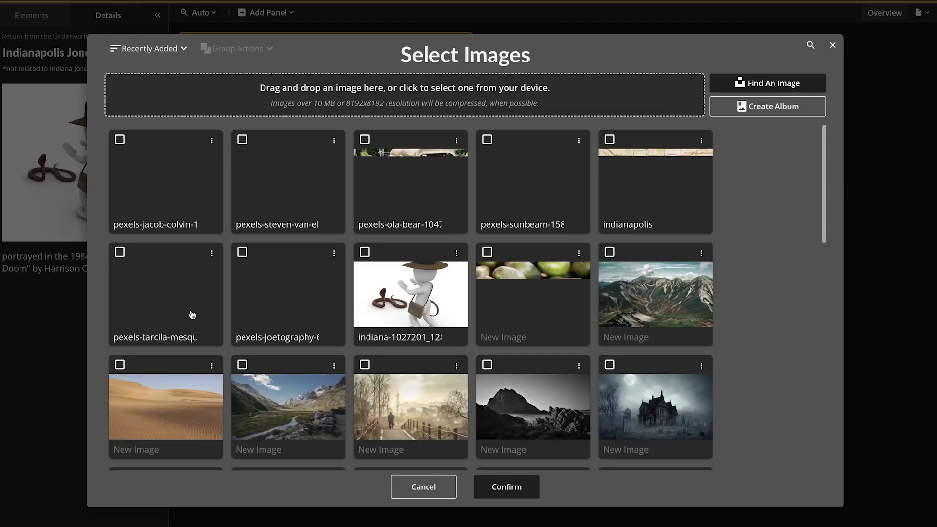
pyautogui.click(498, 486)
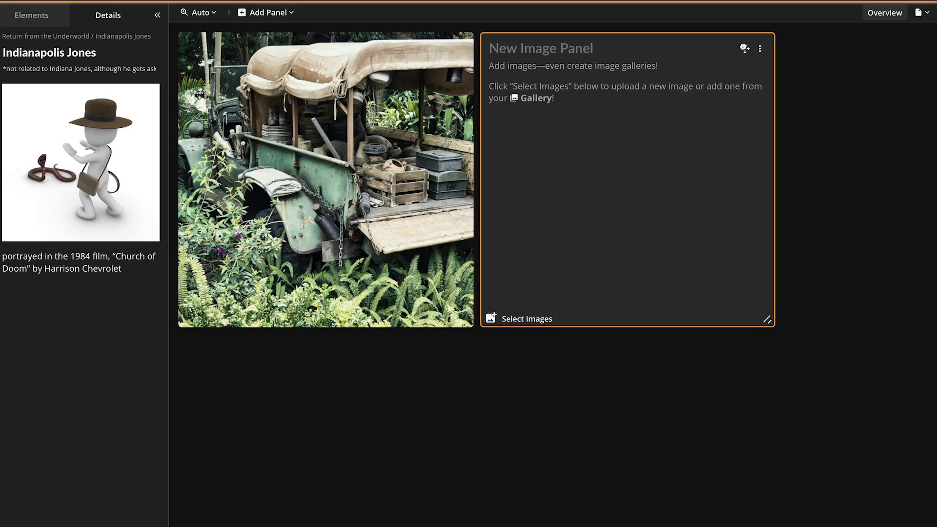
# - Fill the second image panel with the brick church tower photo and the third with the rock-cut temple photo
pyautogui.click(490, 338)
pyautogui.click(502, 488)
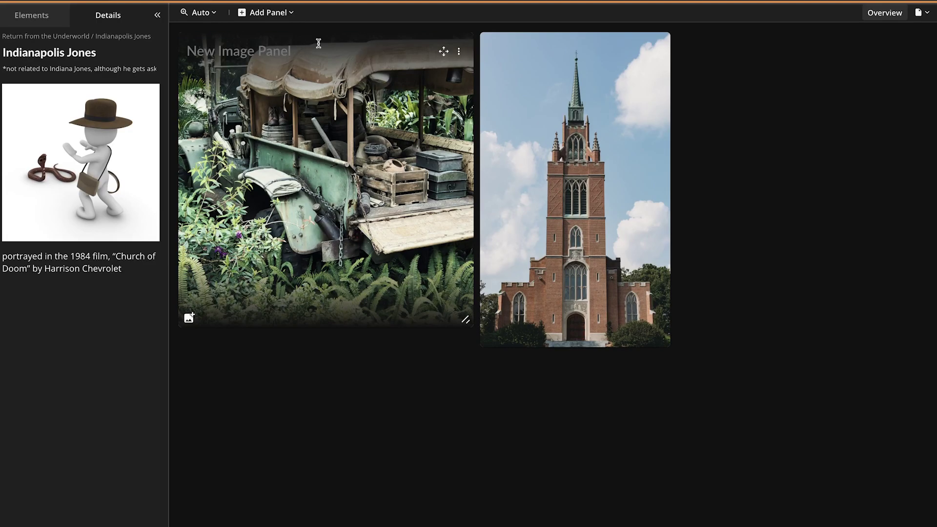
pyautogui.click(698, 315)
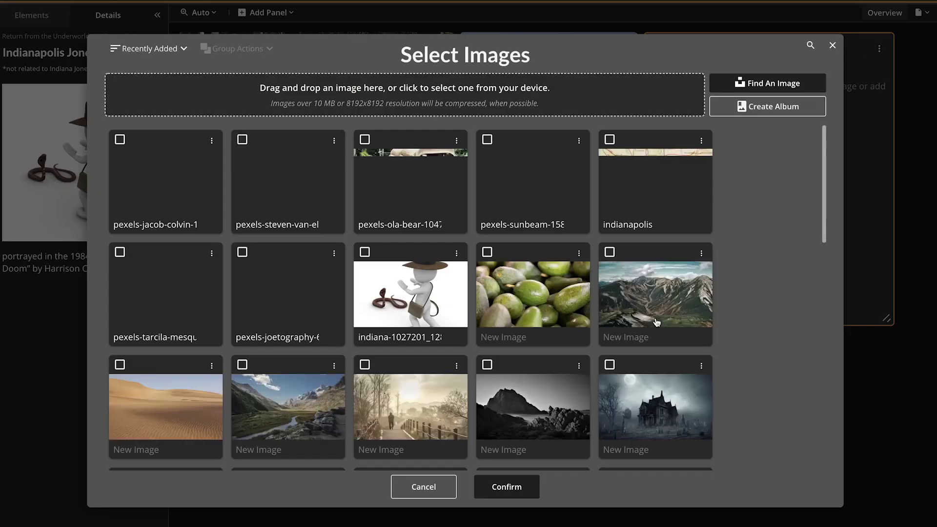
pyautogui.click(502, 186)
pyautogui.click(504, 485)
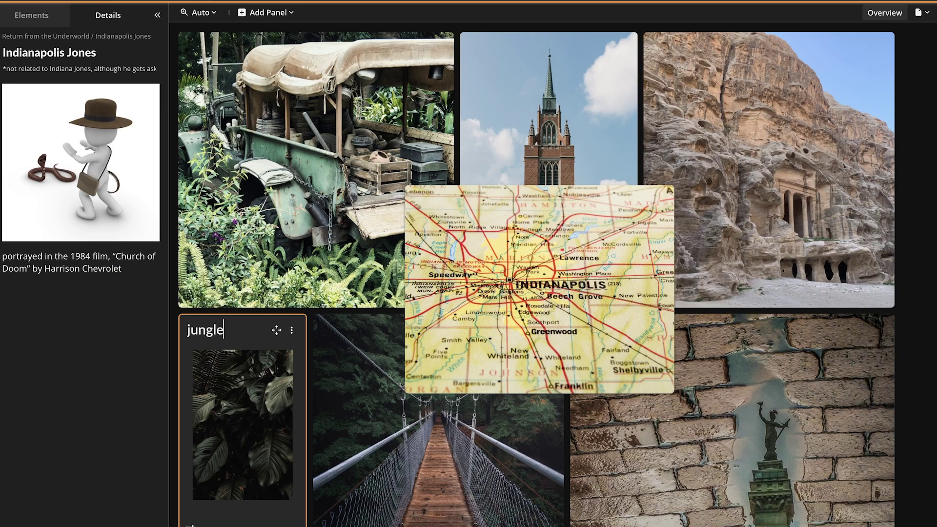
# - Title the suspension bridge image panel "very safe bridge"
pyautogui.write('very safe bridge')
pyautogui.press('Return')
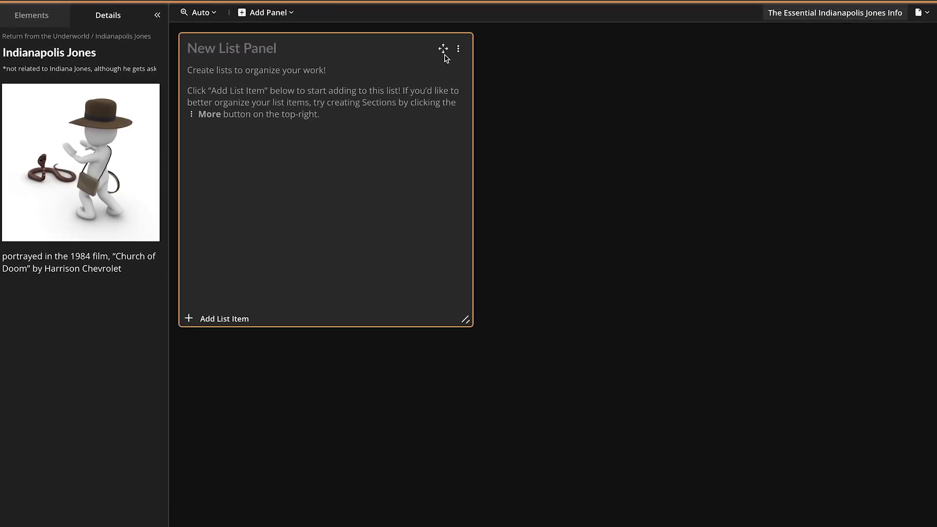
# - Title the new list panel on The Essential Indianapolis Jones Info page "Adventures Indianapolis Jones has been on"
pyautogui.write('Adventures Indianapo')
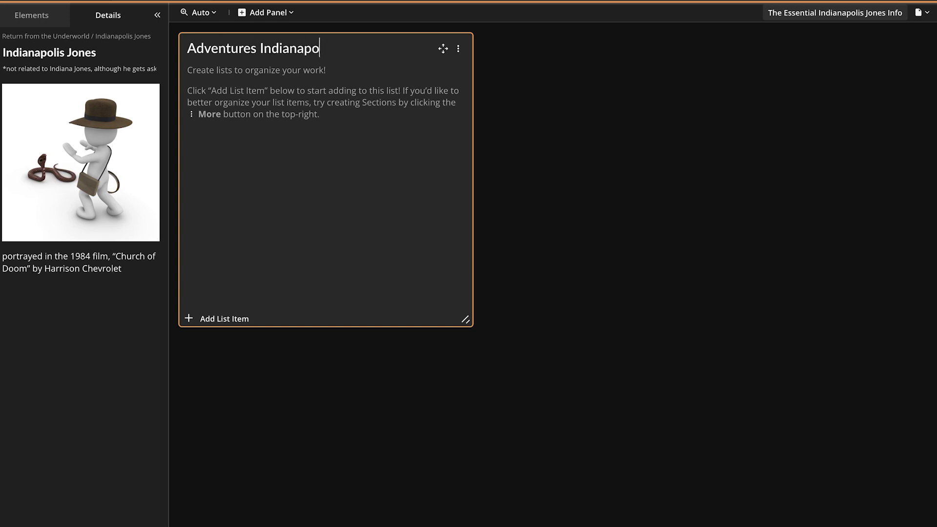
pyautogui.write('lis Jones has been on')
# - Add item "the raid of the Church of Doom" described "story adapted into a film directed by George Spielberg in 1984, starring Harrison Chevrolet and Ke Huy Quan"
pyautogui.click(218, 318)
pyautogui.write('the raid of the Church of Doom ')
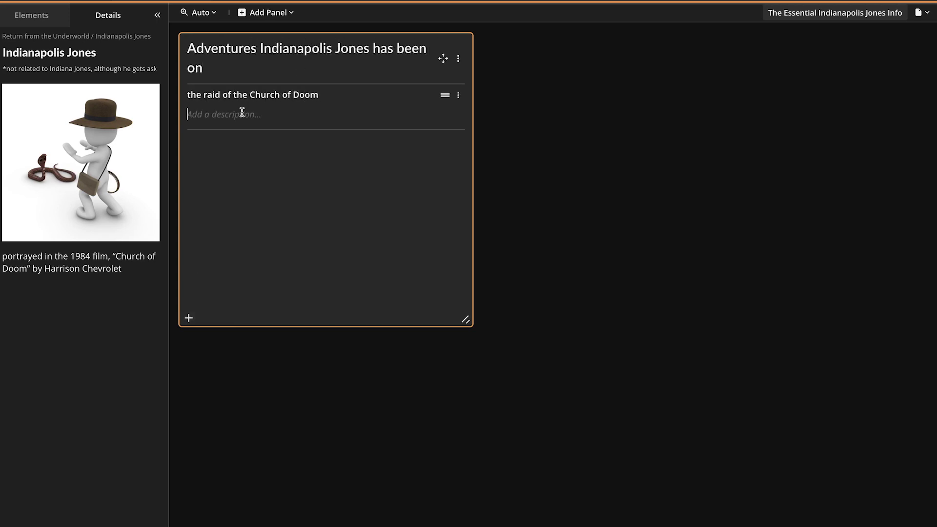
pyautogui.write('story adapted into a film directed by George Spielberg in 1984, starring Harrison Chevrolet and Ke Huy Quan')
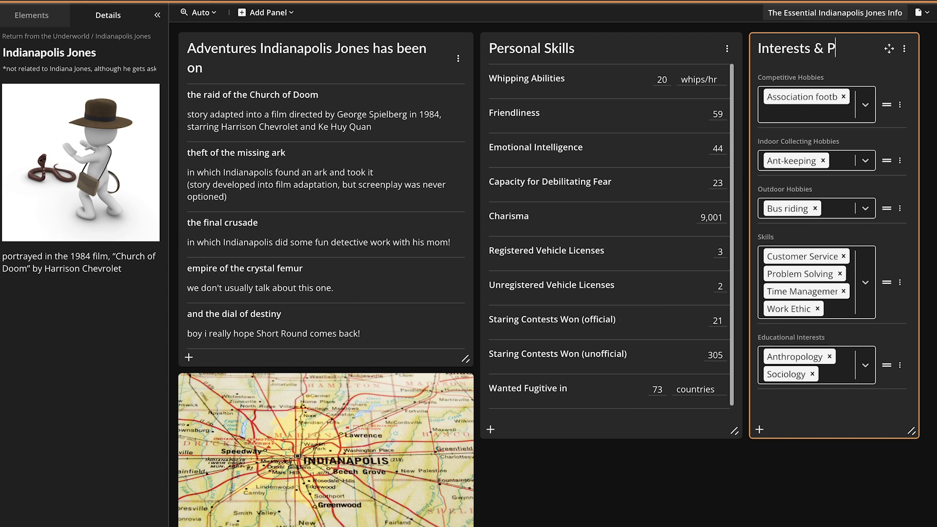
# - Complete the title of the hobbies and skills attributes panel as "Interests & Professional Strengths"
pyautogui.write('rofessional Strengths')
pyautogui.click(865, 476)
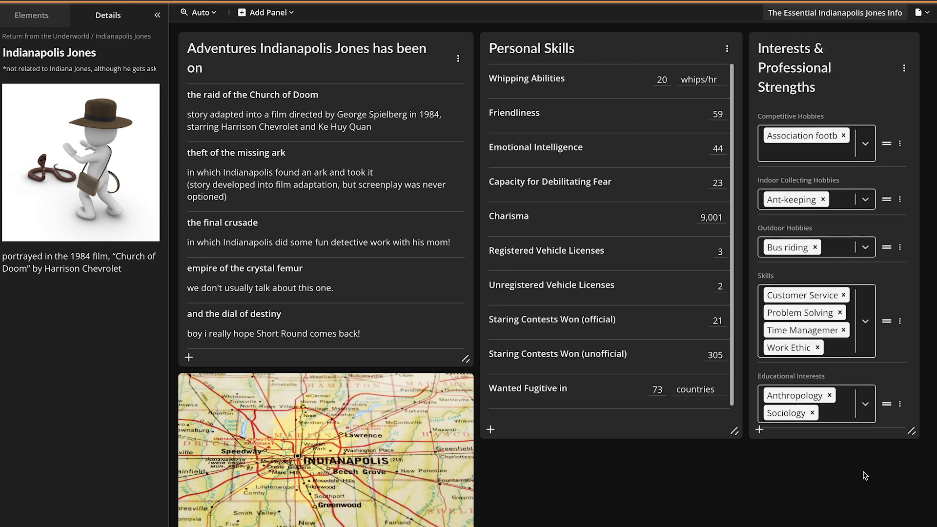